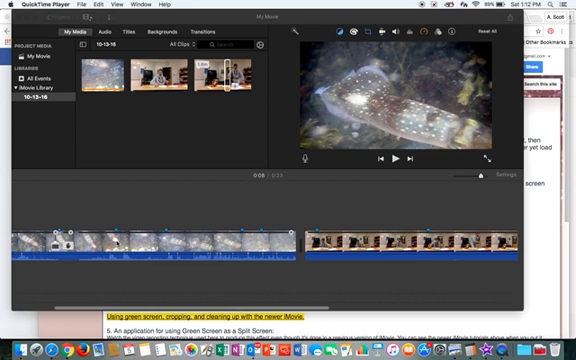
Mark a 1.8-second range inside the squid clip and open the Modify menu
left_click(117, 240)
left_click(117, 240)
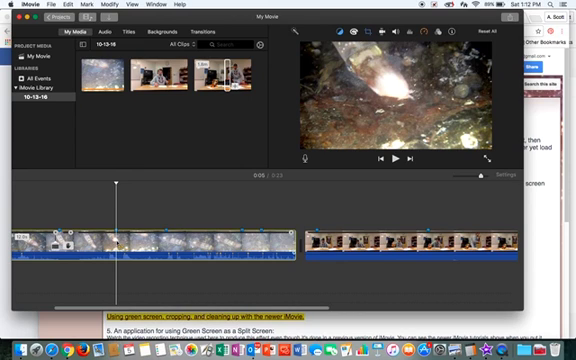
left_click_drag(117, 240, 166, 243)
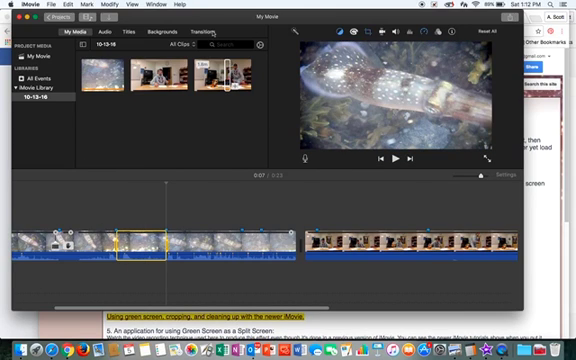
left_click(116, 5)
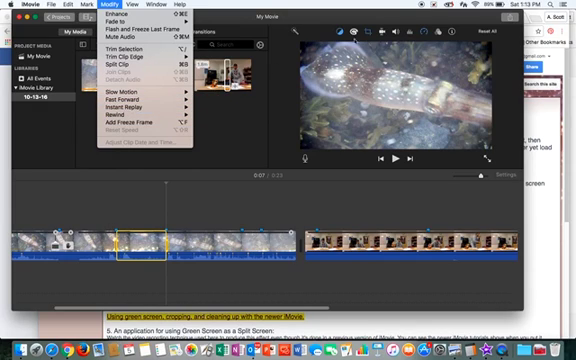
Dismiss the Modify menu and set the marked squid range to Slow speed
key("Escape")
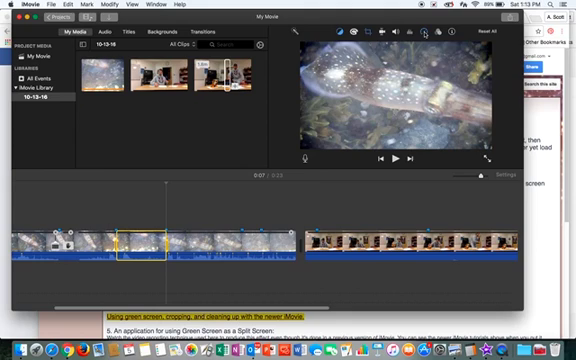
left_click(424, 33)
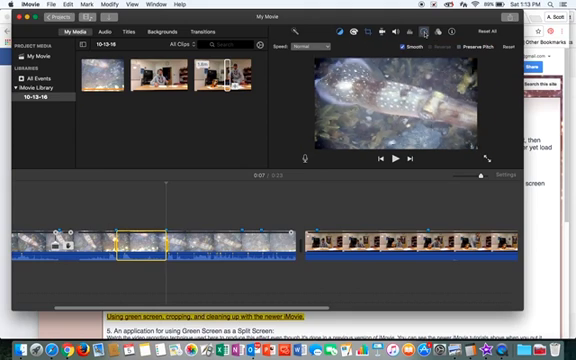
left_click(322, 48)
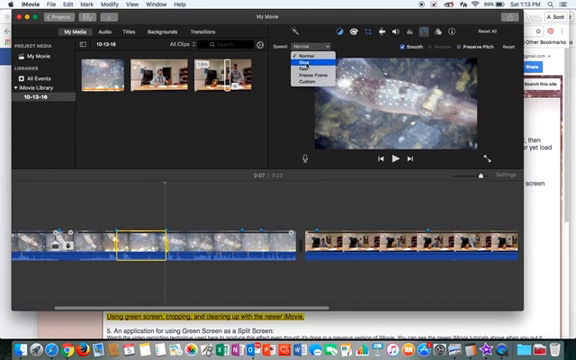
left_click(305, 62)
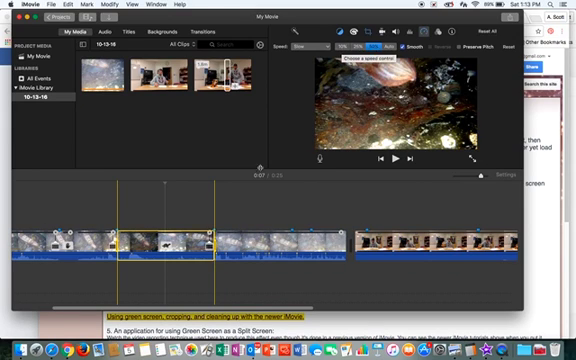
Select the new slow-motion squid section and preview it
left_click(373, 47)
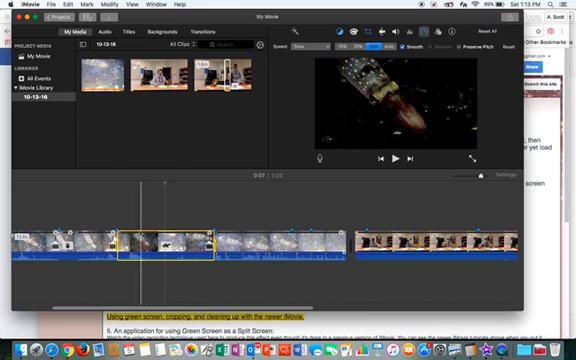
key("space")
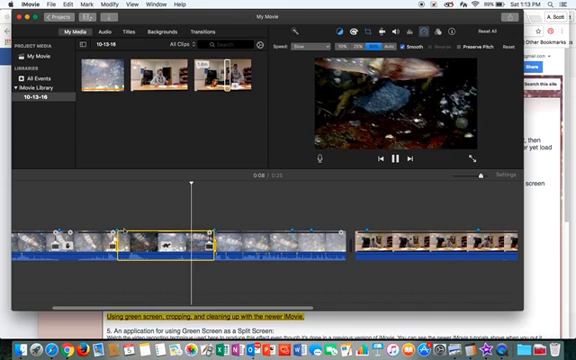
key("space")
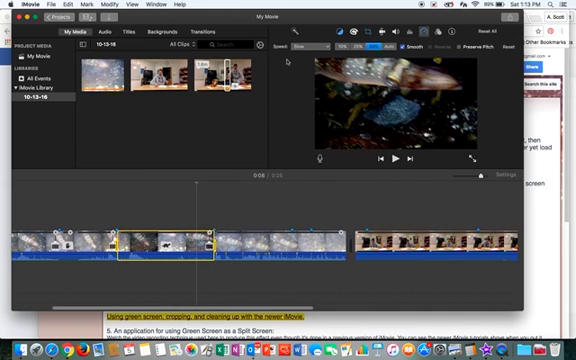
Switch the squid section to Fast, preview it, then drag its speed handle to a custom speed
left_click(300, 47)
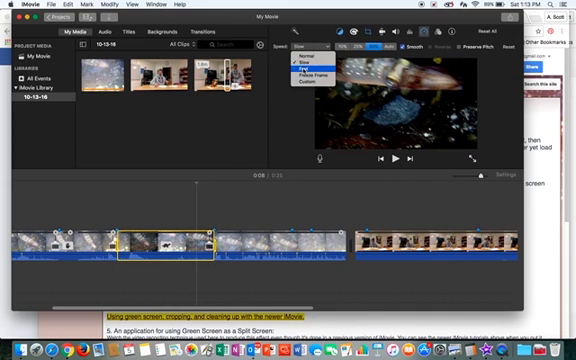
left_click(303, 68)
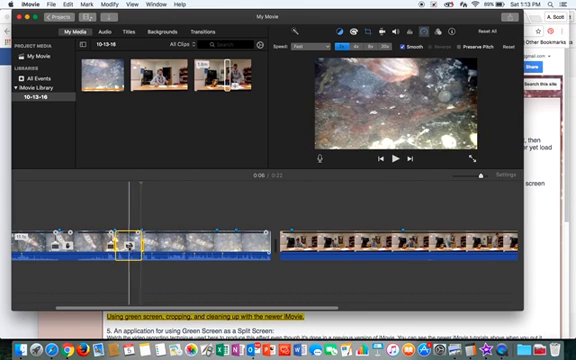
key("space")
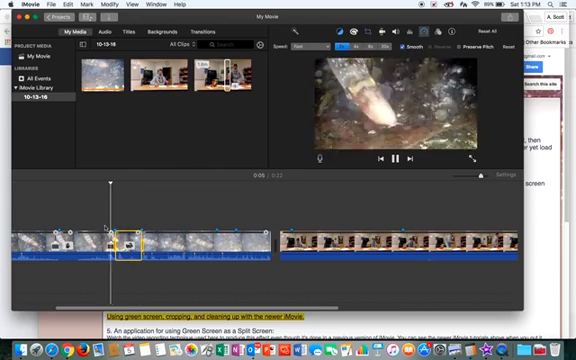
key("space")
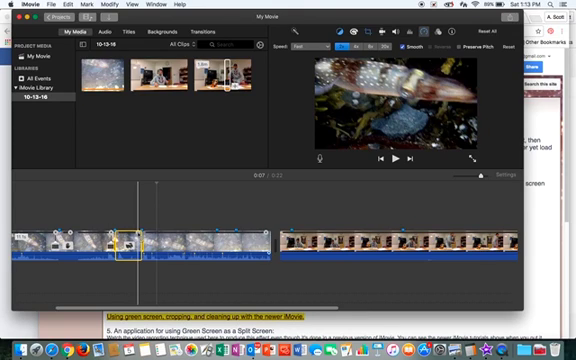
left_click_drag(140, 236, 156, 236)
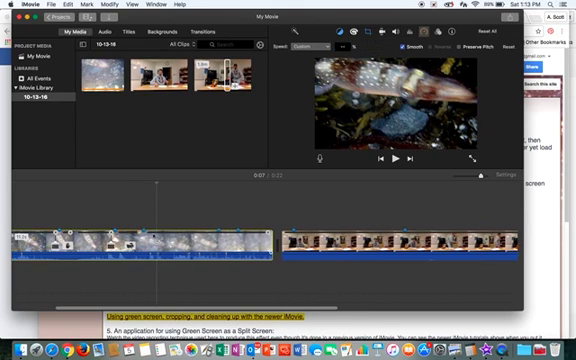
mouse_move(277, 233)
left_mouse_down()
mouse_move(305, 233)
mouse_move(274, 233)
mouse_move(294, 233)
mouse_move(298, 240)
mouse_move(277, 240)
left_mouse_up()
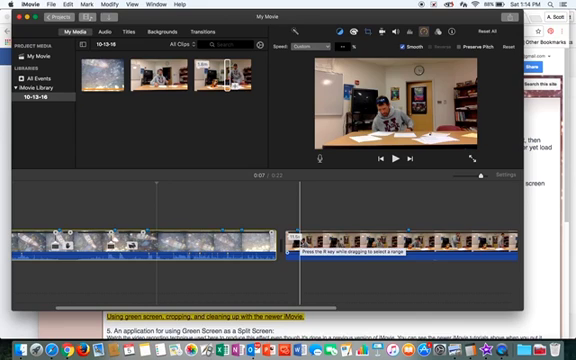
Mark a 2.9-second range of the Tigger clip so it becomes a separate middle clip
left_click(299, 240)
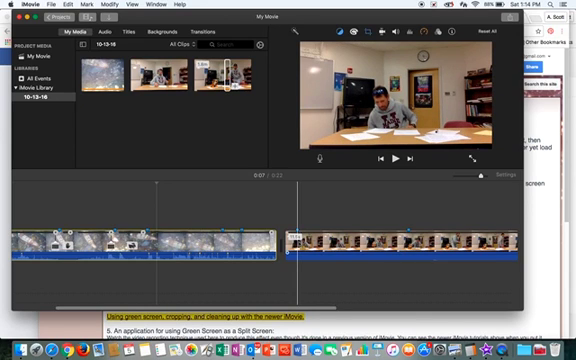
left_click_drag(298, 240, 406, 242)
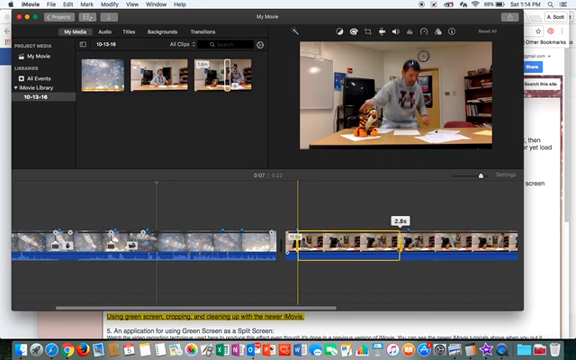
key("super+r")
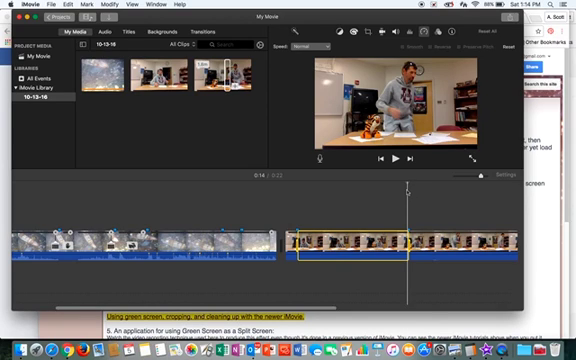
key("super+z")
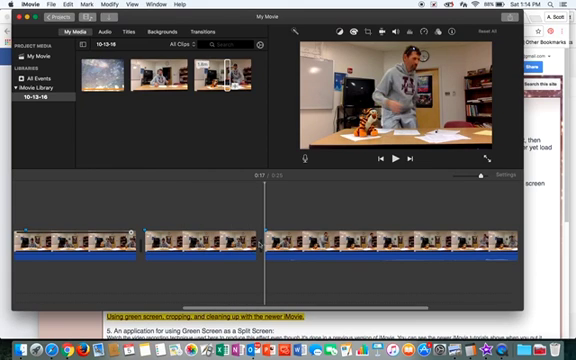
Set the middle Tigger clip to Reverse and play the sequence from before it
left_click(184, 240)
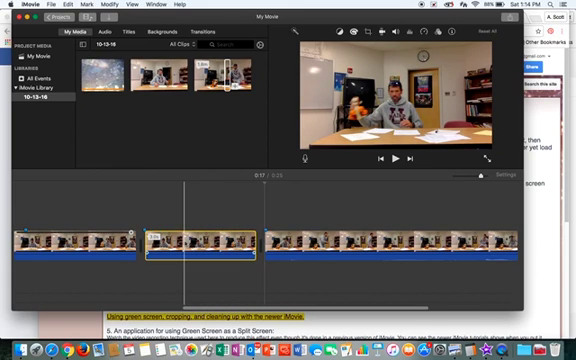
left_click(424, 31)
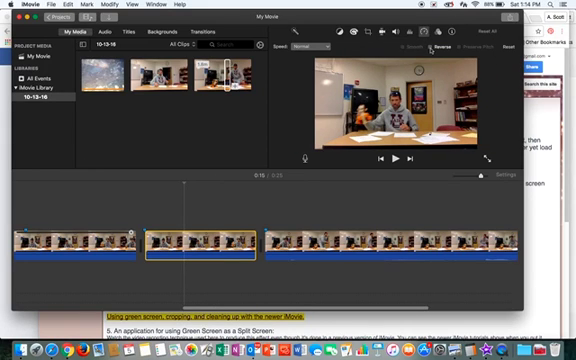
left_click(431, 47)
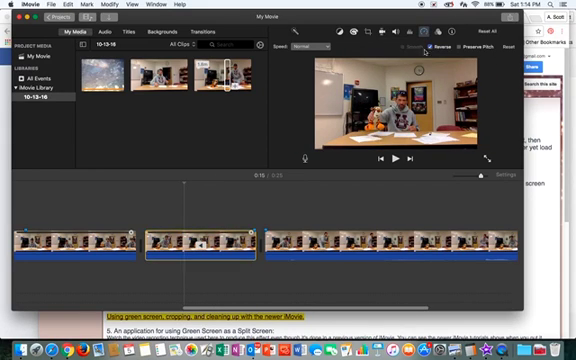
left_click(21, 205)
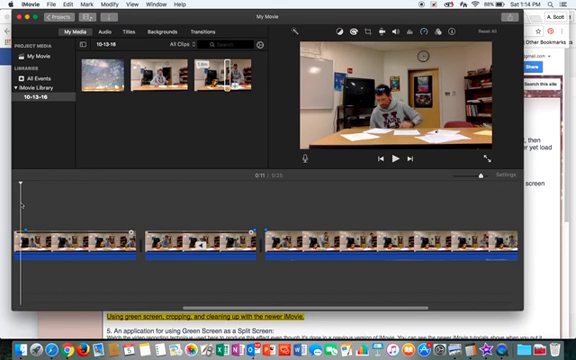
key("space")
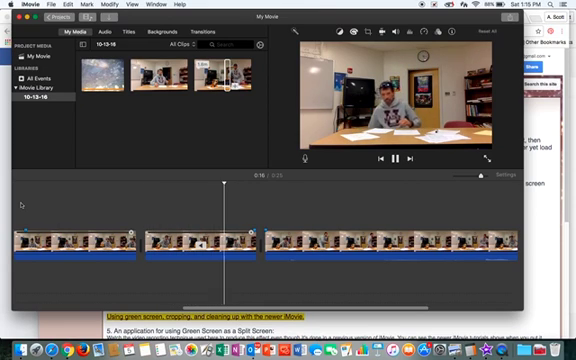
Replay the timeline, stop at 0:21, and move the playhead back near the start
key("space")
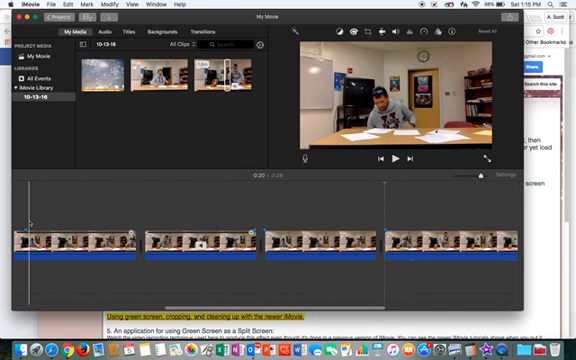
key("space")
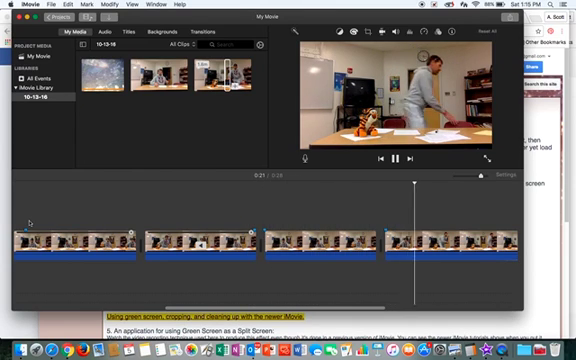
key("space")
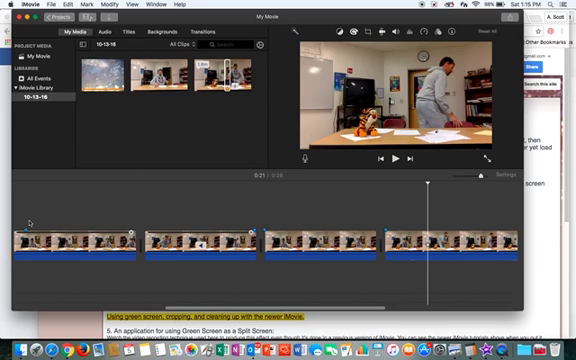
left_click(42, 215)
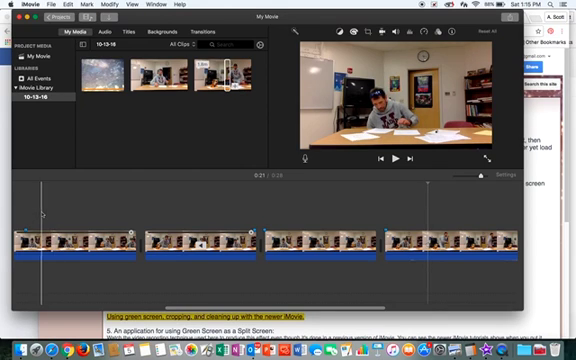
scroll(42, 215, "left", 5)
scroll(42, 214, "left", 3)
scroll(42, 214, "left", 3)
scroll(42, 214, "left", 2)
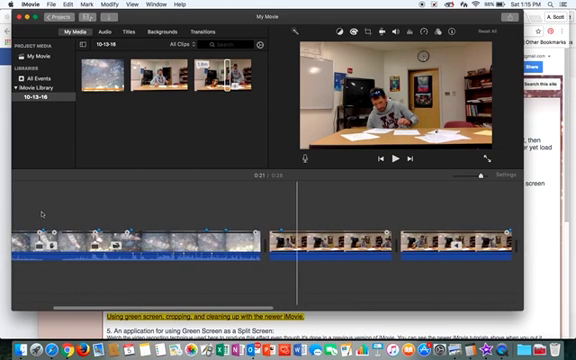
scroll(42, 214, "left", 2)
Skim to the squid moment, mark a 0.7-second range, and open the Modify menu
left_click_drag(215, 215, 245, 215)
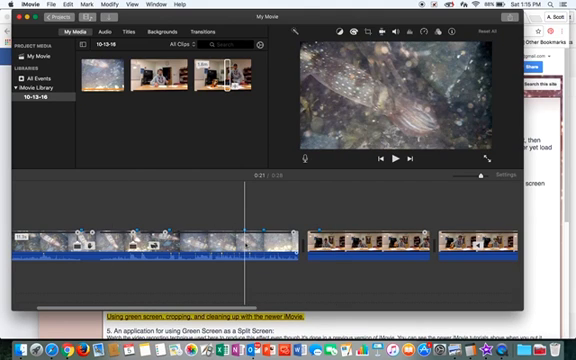
mouse_move(245, 215)
left_mouse_down()
mouse_move(263, 215)
mouse_move(245, 215)
left_mouse_up()
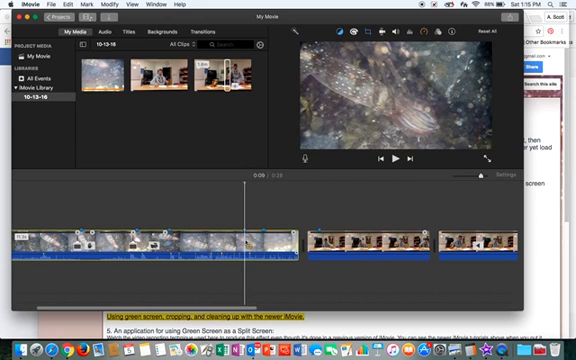
left_click_drag(246, 245, 264, 245)
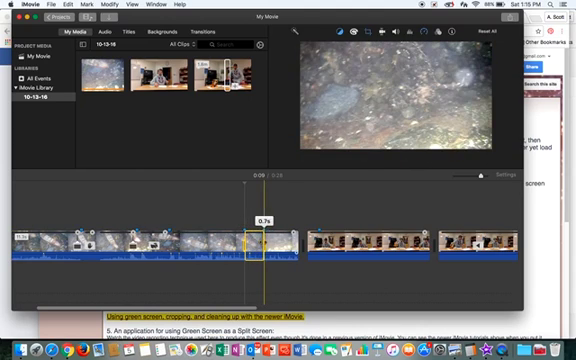
left_click(114, 5)
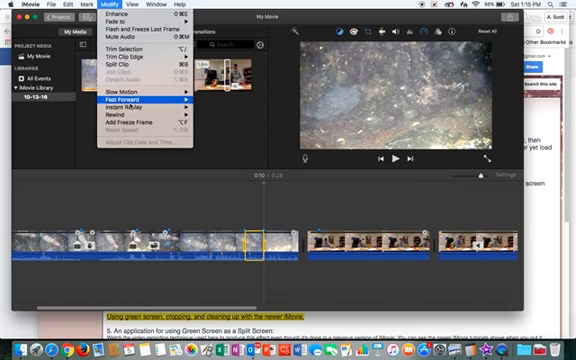
mouse_move(130, 107)
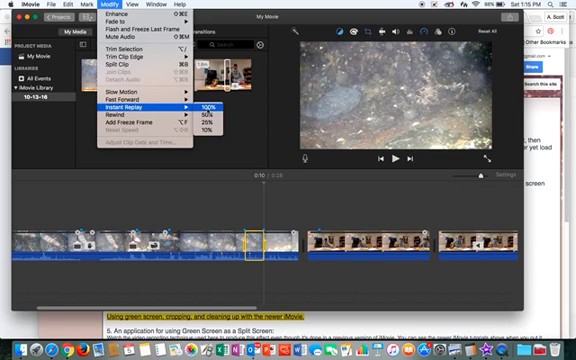
Create a 100% instant replay of the marked squid range and play it
left_click(207, 115)
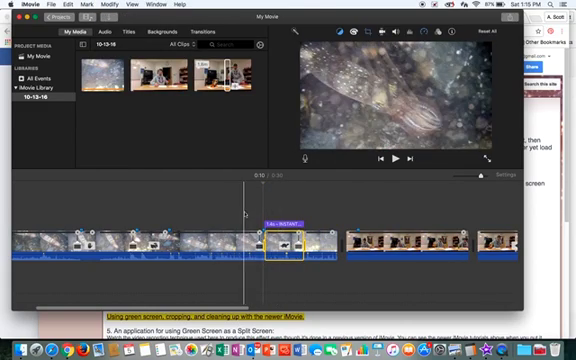
key("space")
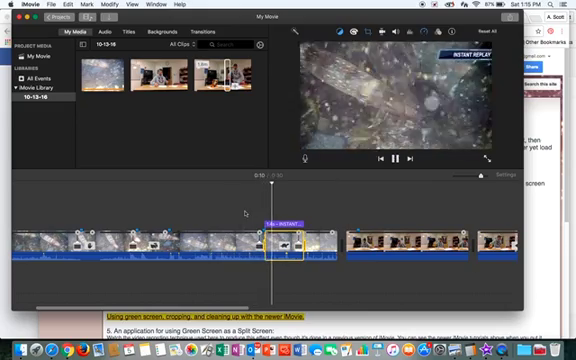
key("space")
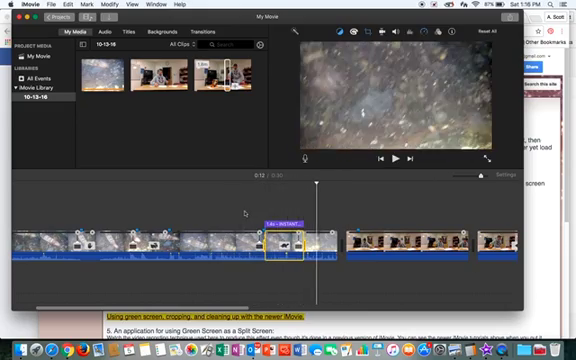
Play the replay section again from 0:08 and stop after it
left_click(218, 219)
key("space")
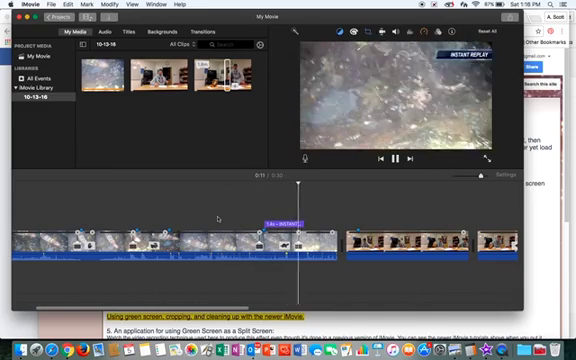
key("space")
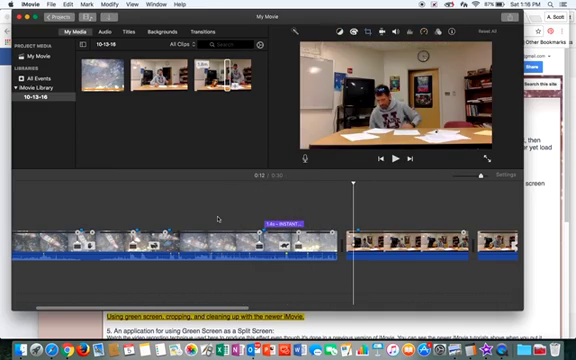